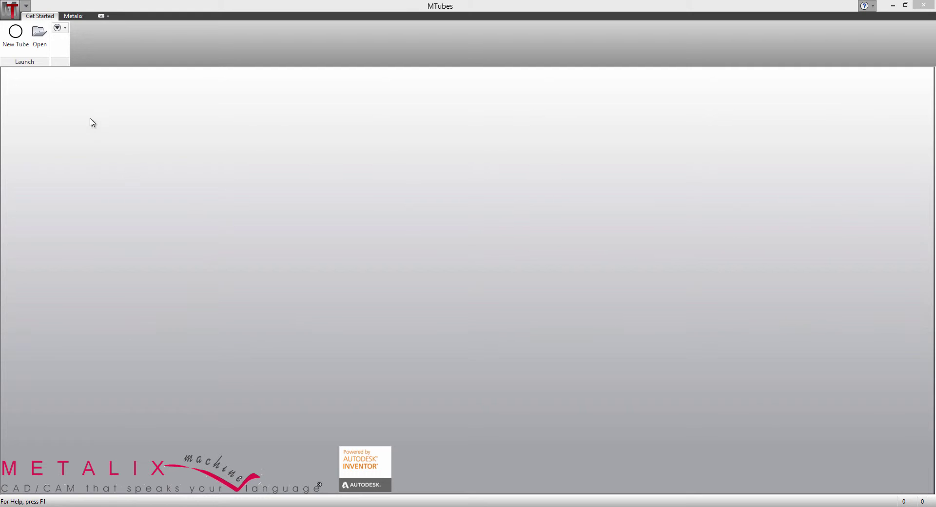
Open the Inventor part 3D 26X15.ipt from the 3D Inventor Files folder.
{"action": "left_click", "coordinate": [44, 40]}
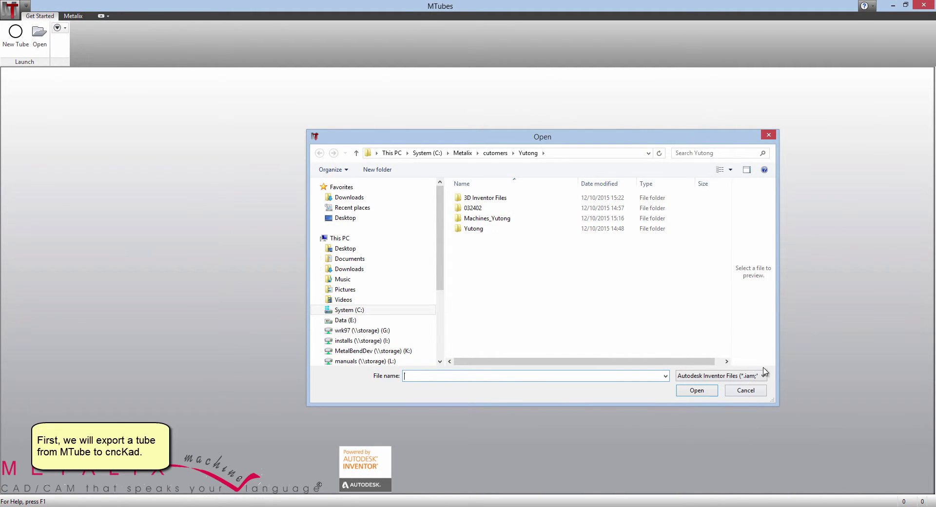
{"action": "left_click", "coordinate": [767, 378]}
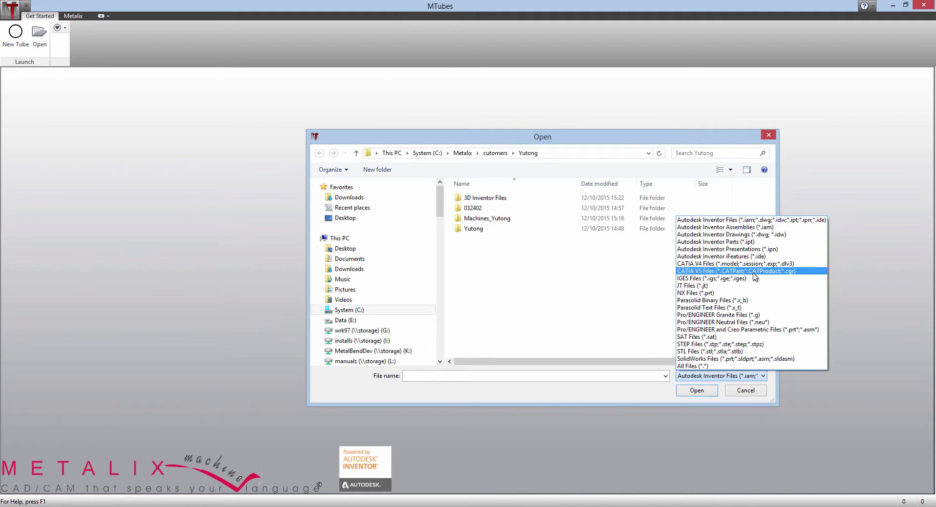
{"action": "left_click", "coordinate": [750, 242]}
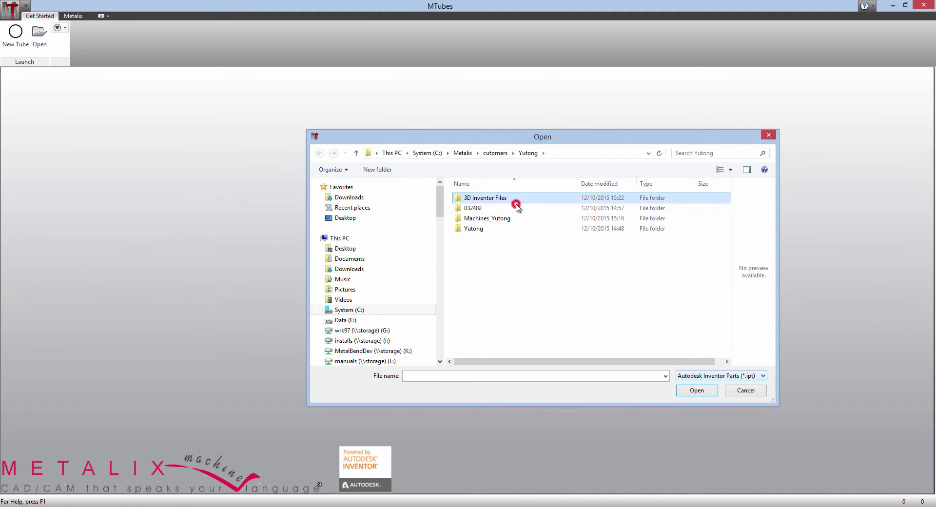
{"action": "double_click", "coordinate": [516, 201]}
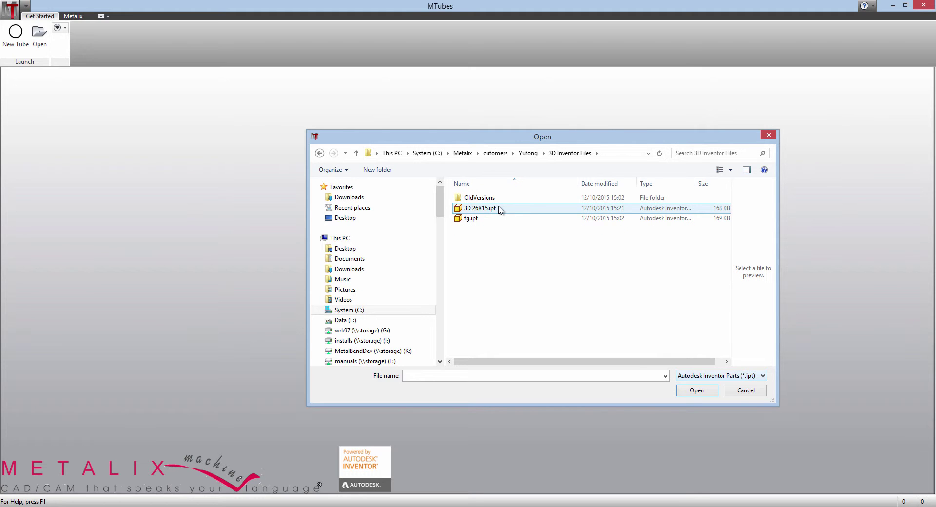
{"action": "left_click", "coordinate": [500, 210]}
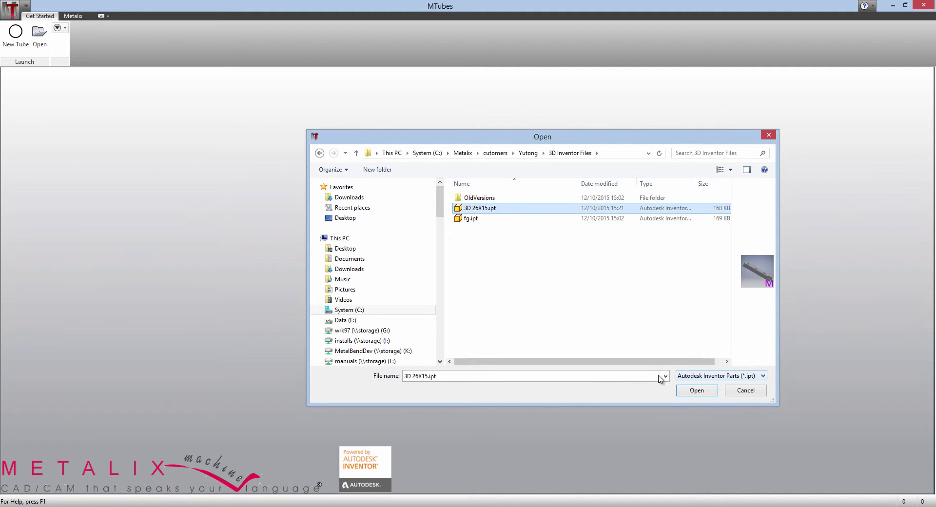
{"action": "left_click", "coordinate": [695, 392]}
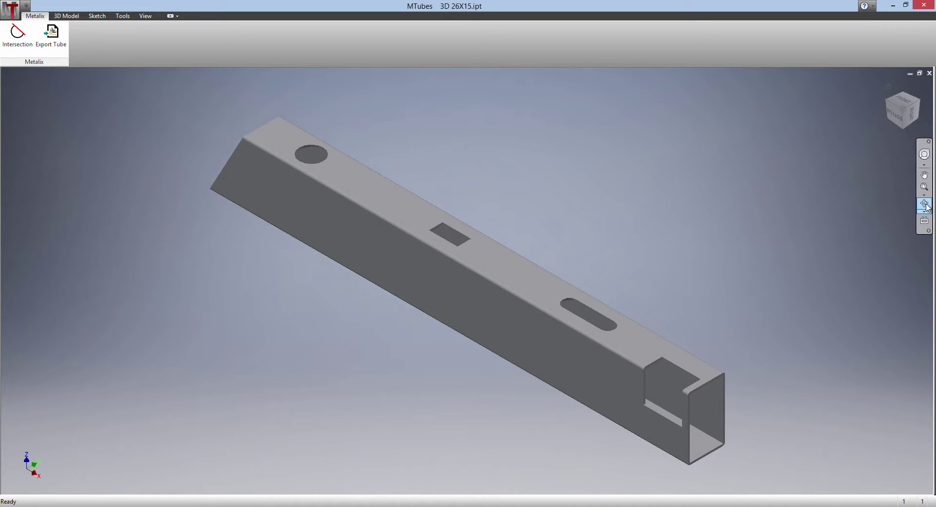
Export the tube with a Rectangular Profile and save it as 3D 26X15.TUB.
{"action": "left_click", "coordinate": [57, 46]}
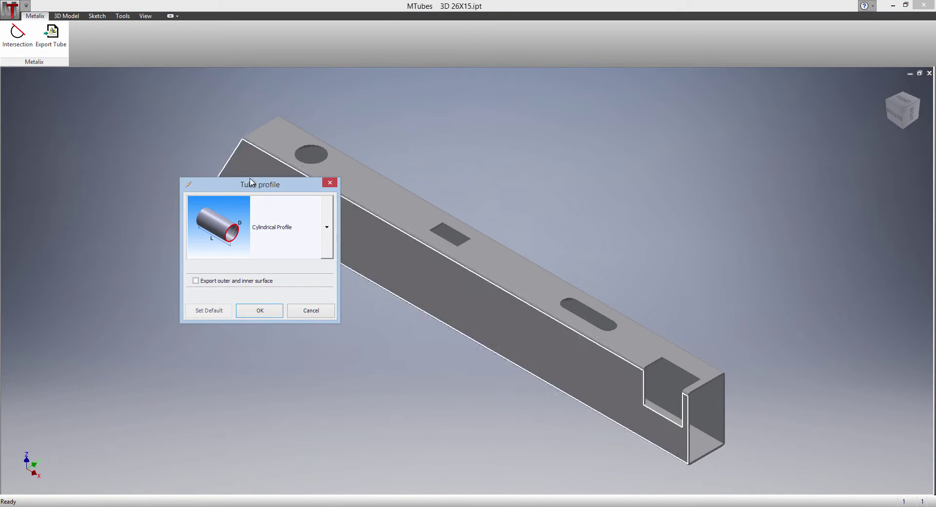
{"action": "left_click", "coordinate": [329, 239]}
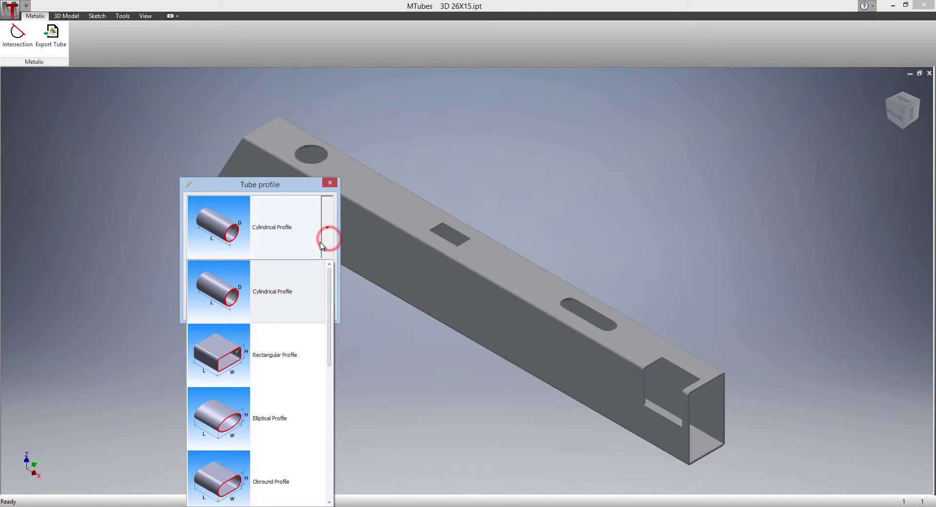
{"action": "left_click", "coordinate": [250, 340]}
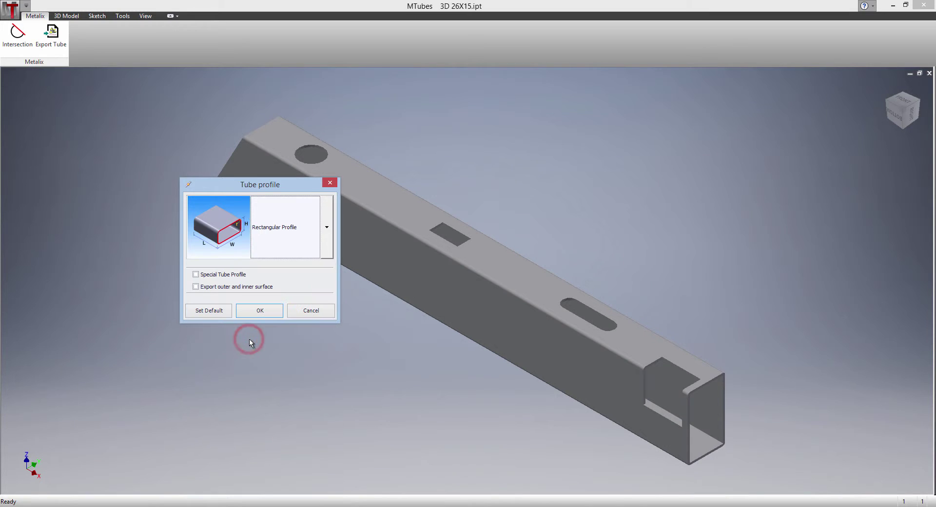
{"action": "left_click", "coordinate": [258, 312]}
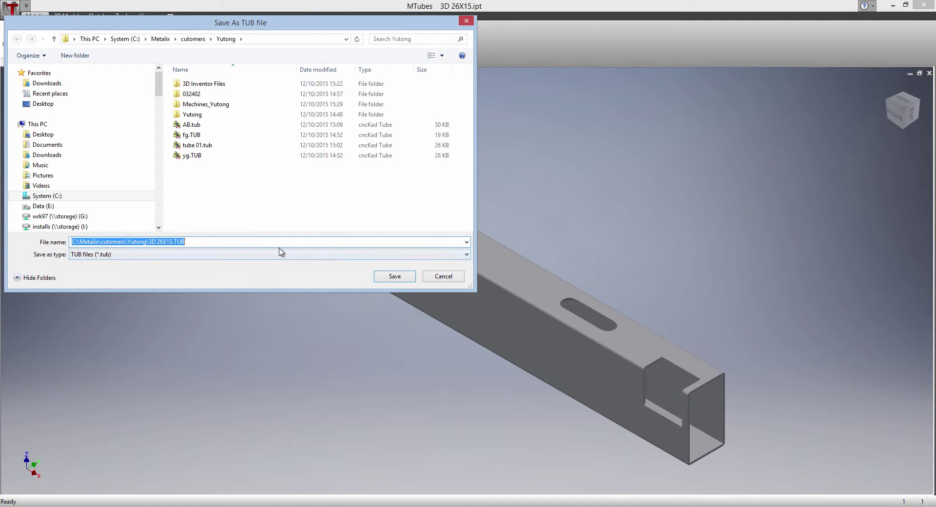
{"action": "left_click", "coordinate": [398, 280]}
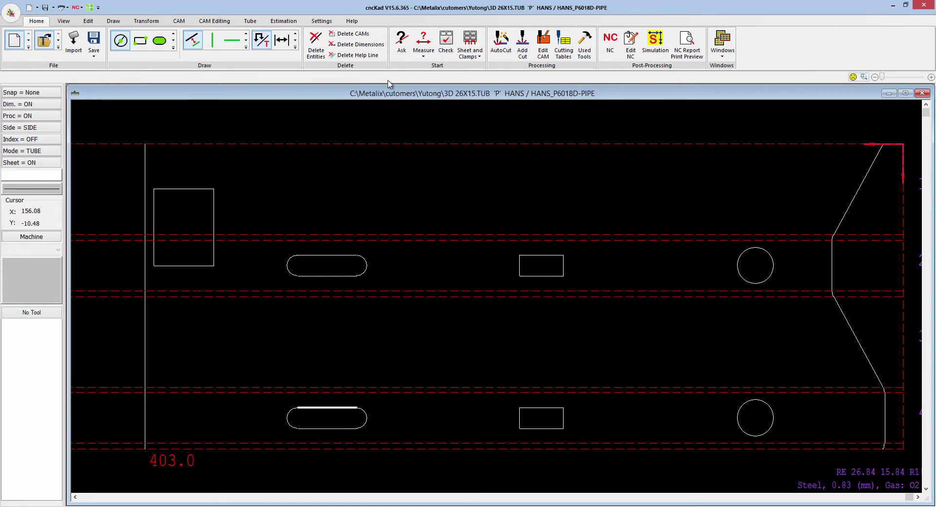
Run AutoCut on the 3D 26X15 tube to generate cutting paths for every contour.
{"action": "left_click", "coordinate": [250, 21]}
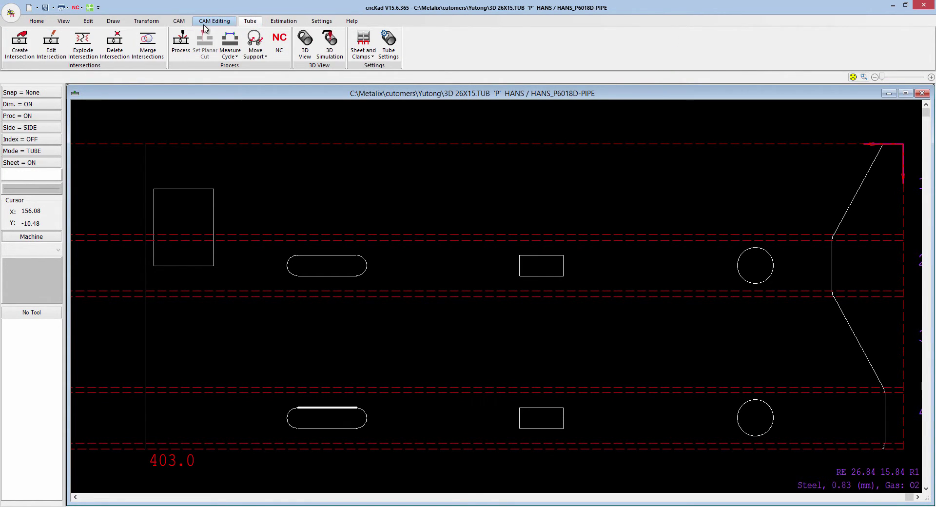
{"action": "left_click", "coordinate": [184, 45]}
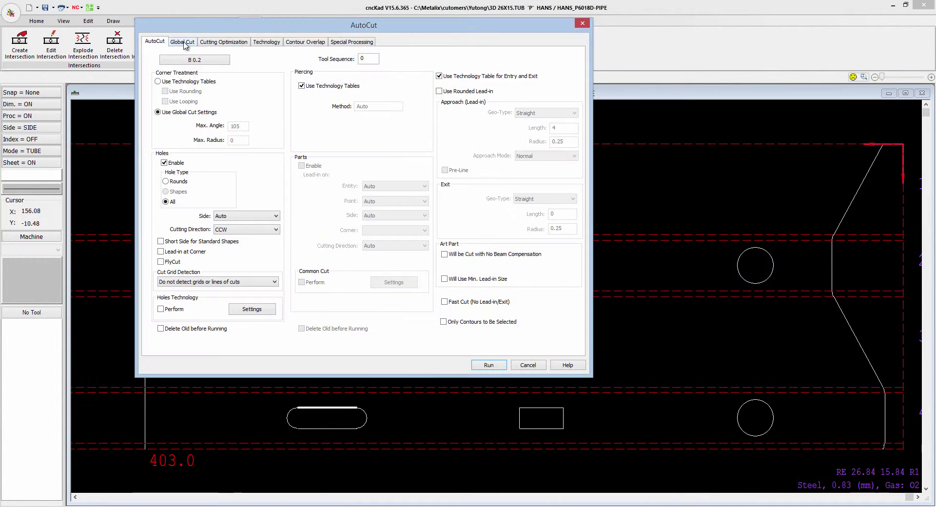
{"action": "left_click", "coordinate": [488, 365]}
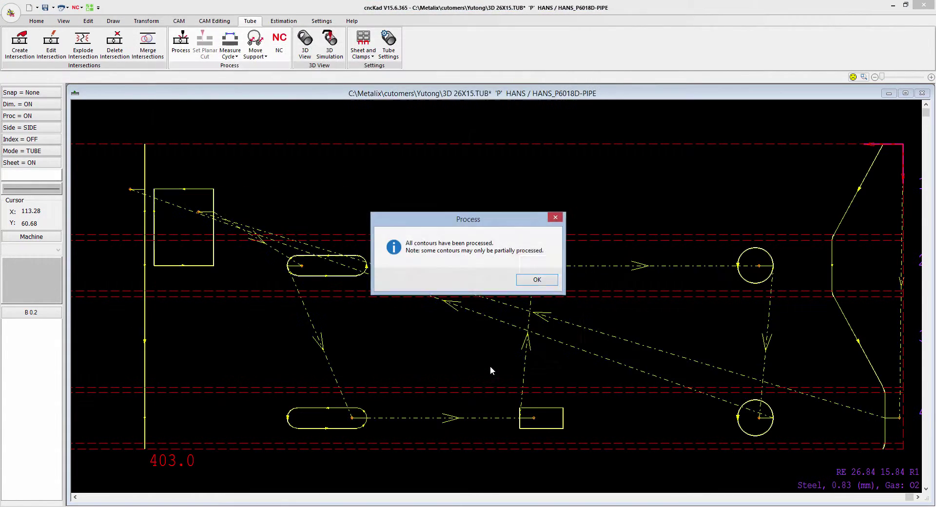
{"action": "left_click", "coordinate": [537, 281]}
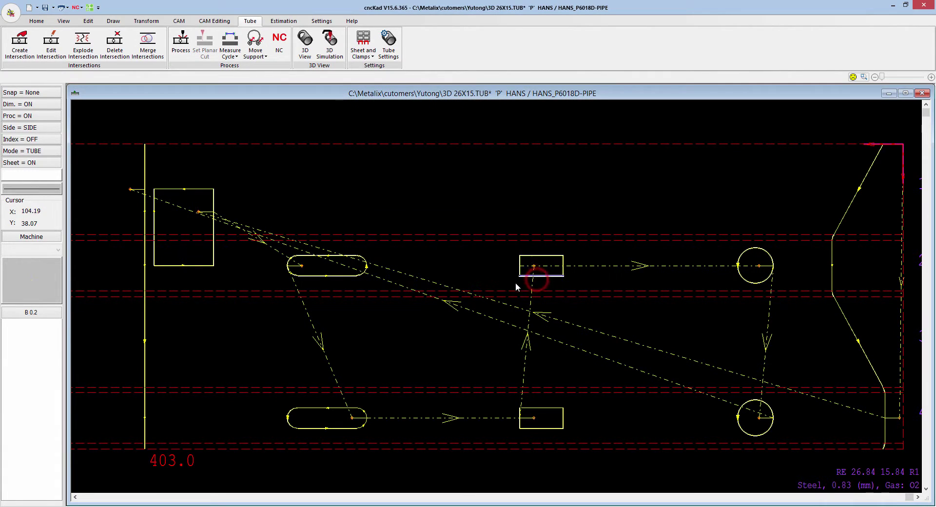
Check the processed tube in 3D, save 3D 26X15.TUB, then switch to AB2.tub.
{"action": "left_click", "coordinate": [309, 48]}
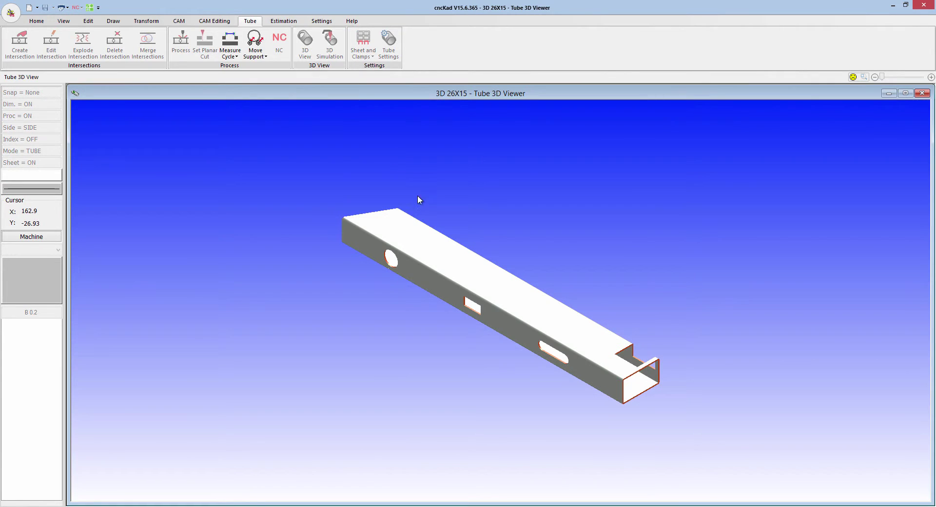
{"action": "mouse_move", "coordinate": [497, 294]}
{"action": "left_mouse_down"}
{"action": "mouse_move", "coordinate": [441, 283]}
{"action": "mouse_move", "coordinate": [468, 292]}
{"action": "left_mouse_up"}
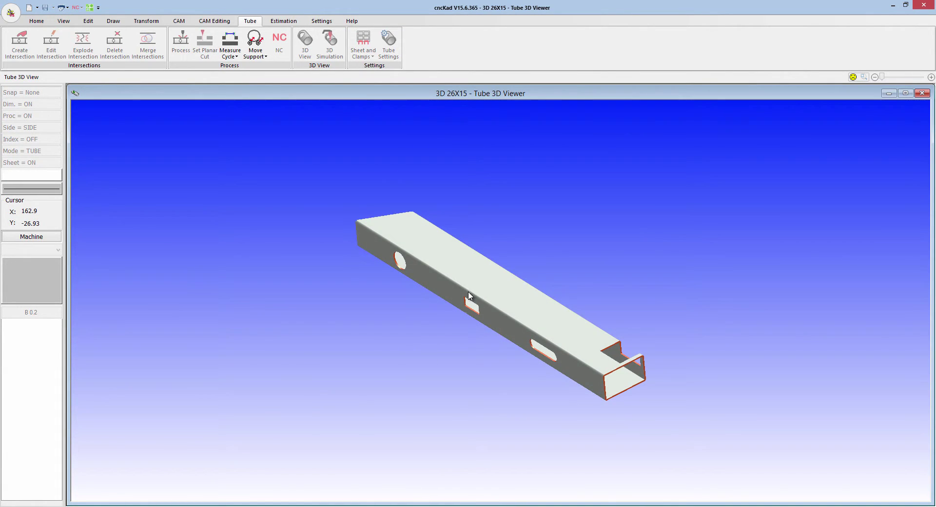
{"action": "left_click", "coordinate": [920, 94]}
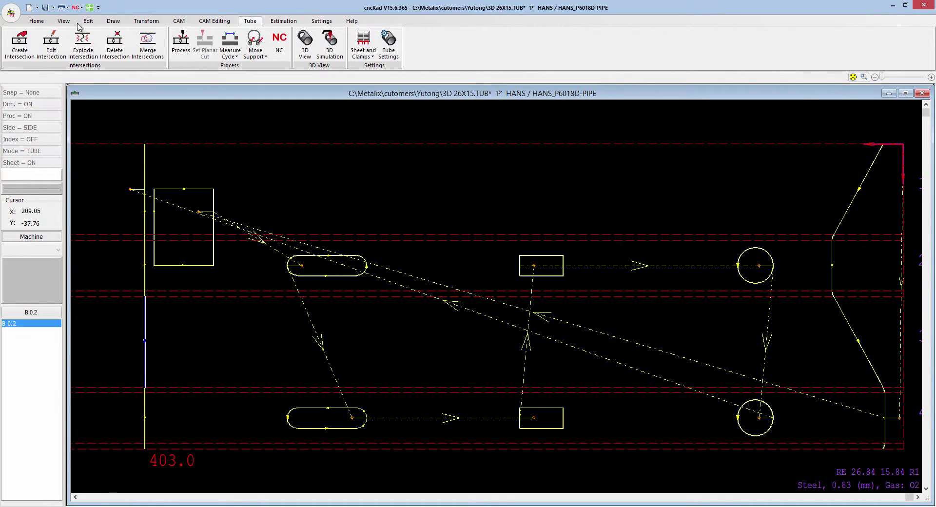
{"action": "left_click", "coordinate": [46, 8]}
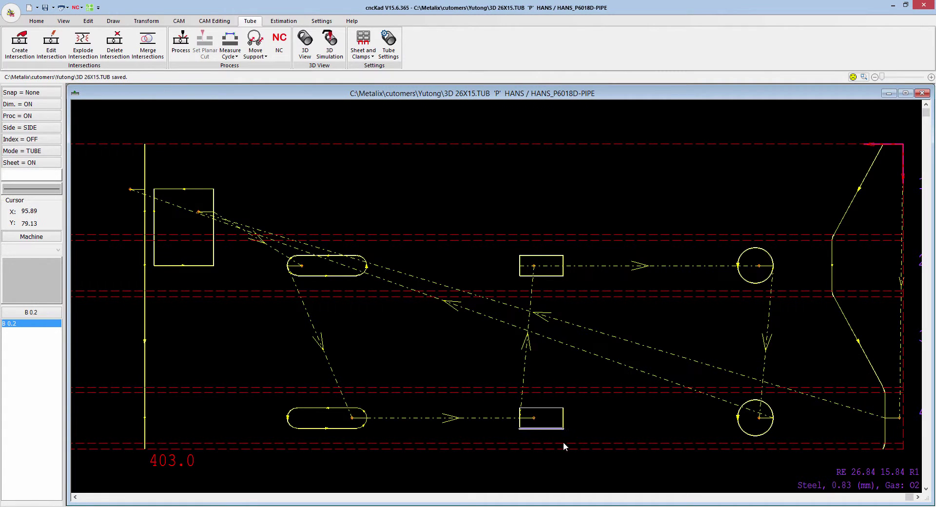
{"action": "left_click", "coordinate": [570, 504]}
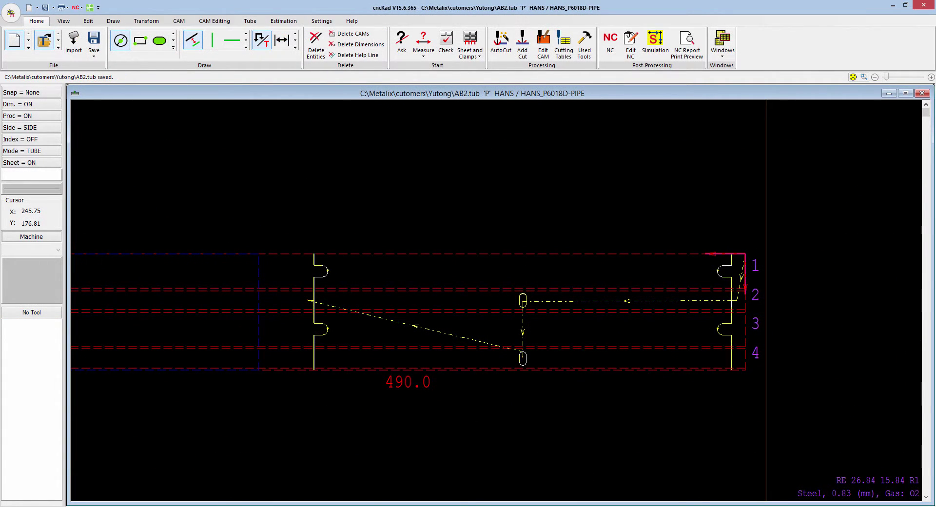
Review the 3D 26X15 and AB2 tube rows in the Excel parts list.
{"action": "left_click", "coordinate": [432, 463]}
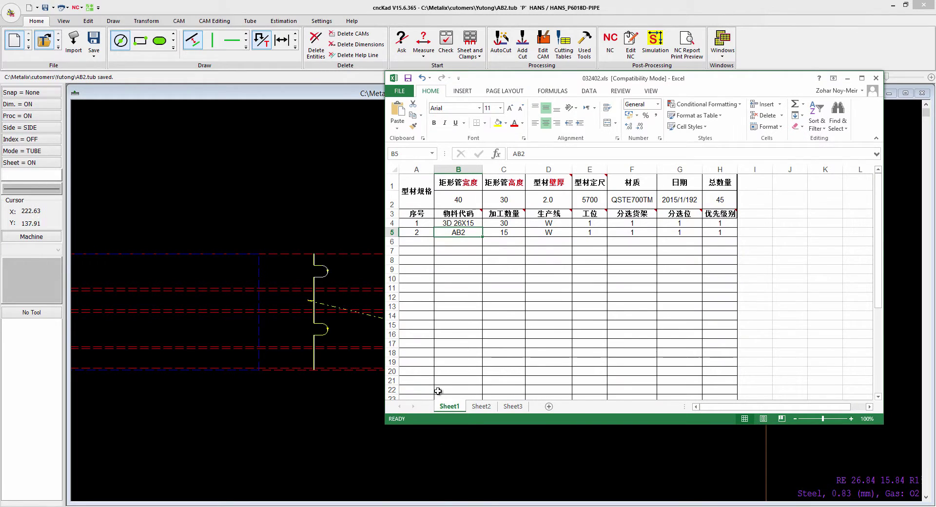
{"action": "left_click", "coordinate": [463, 223]}
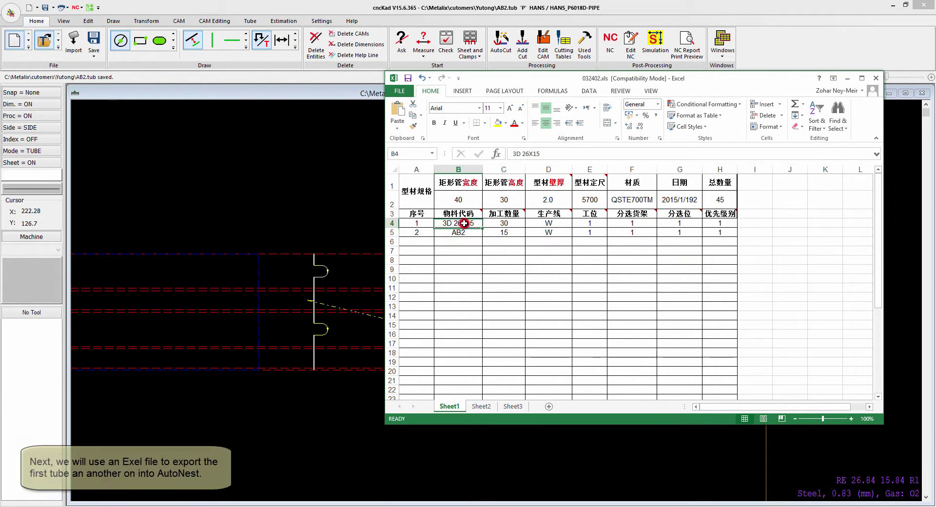
{"action": "left_click", "coordinate": [394, 223]}
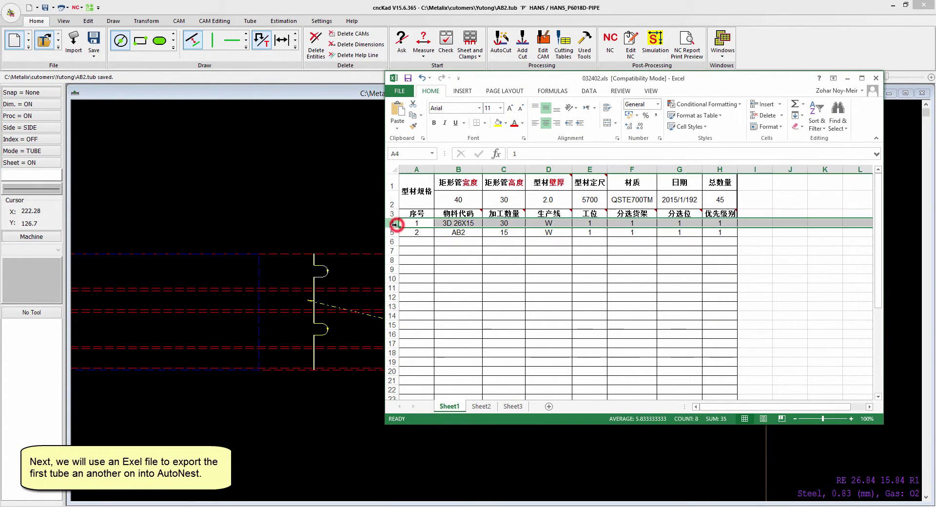
{"action": "left_click", "coordinate": [393, 232]}
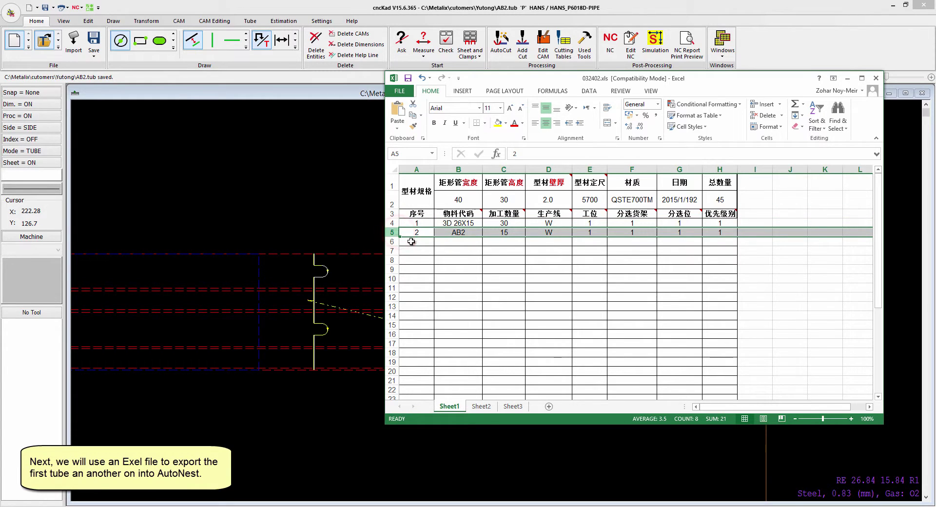
{"action": "left_click", "coordinate": [848, 79]}
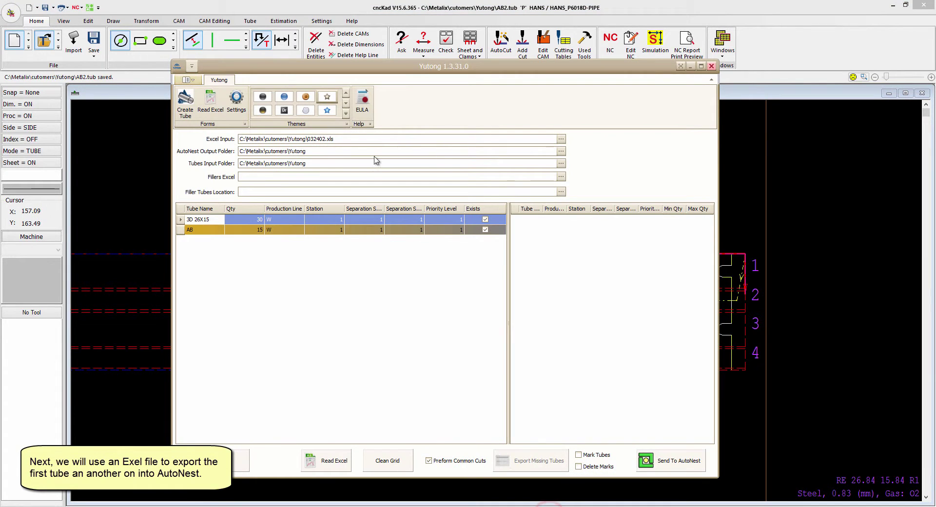
Read 032402.xls as the Yutong Excel input, listing 3D 26X15 (30) and AB2 (15).
{"action": "left_click", "coordinate": [209, 102]}
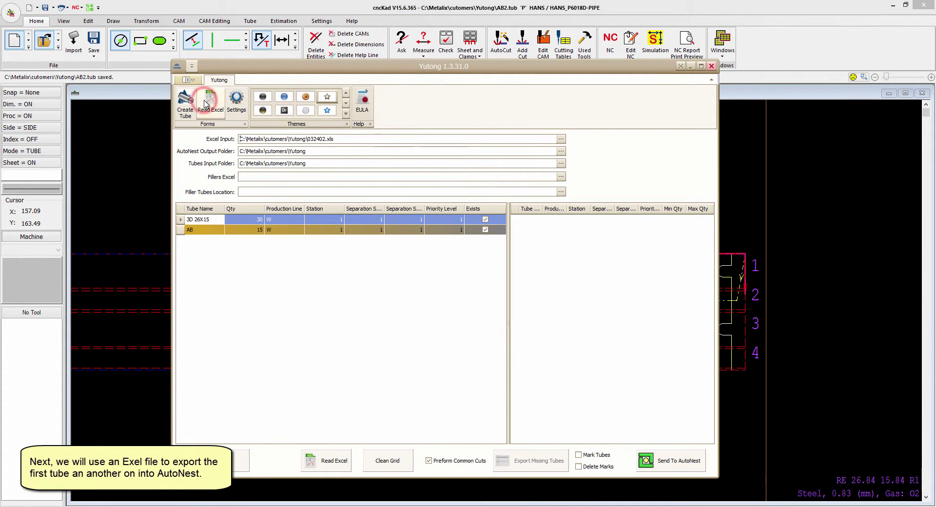
{"action": "left_click", "coordinate": [560, 139]}
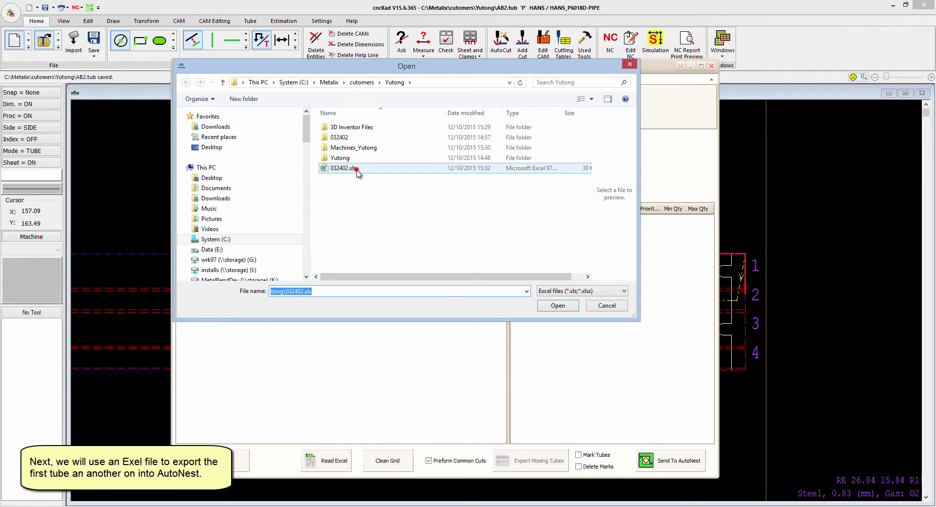
{"action": "left_click", "coordinate": [356, 169]}
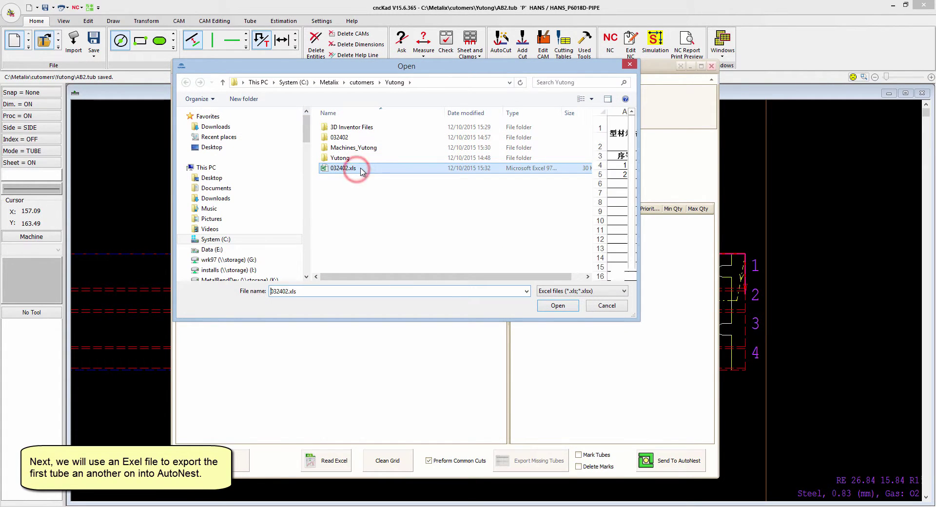
{"action": "left_click", "coordinate": [555, 305]}
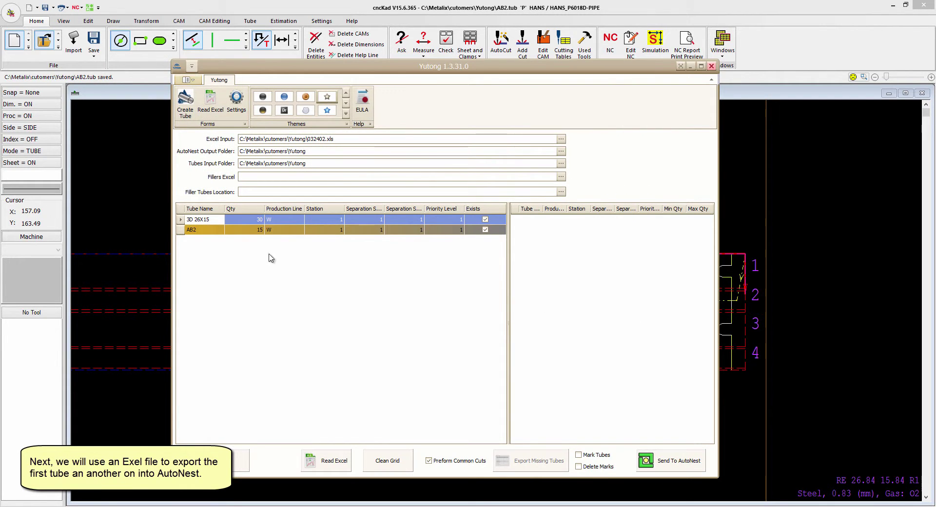
Select the AB2 and 3D 26X15 rows and send both tubes to AutoNest.
{"action": "left_click", "coordinate": [198, 229]}
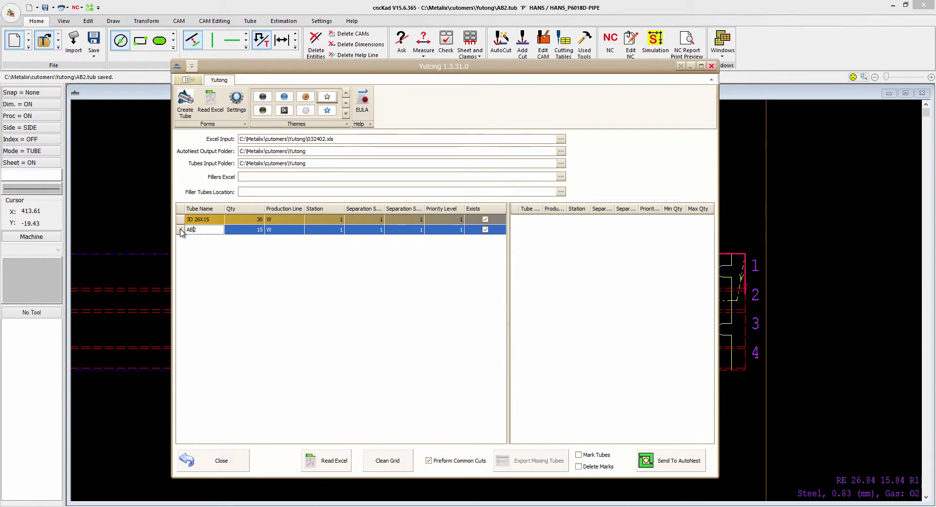
{"action": "left_click", "coordinate": [181, 232]}
{"action": "left_click", "coordinate": [217, 219]}
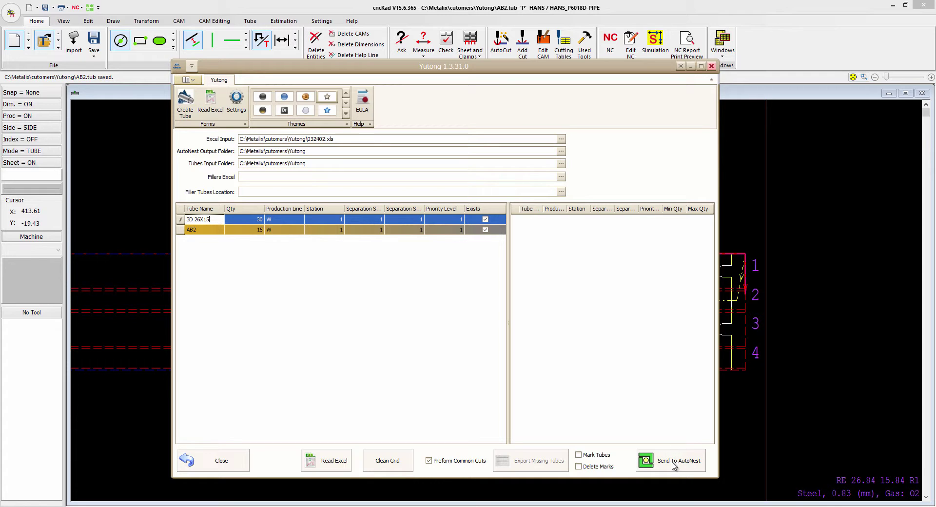
{"action": "left_click", "coordinate": [674, 463]}
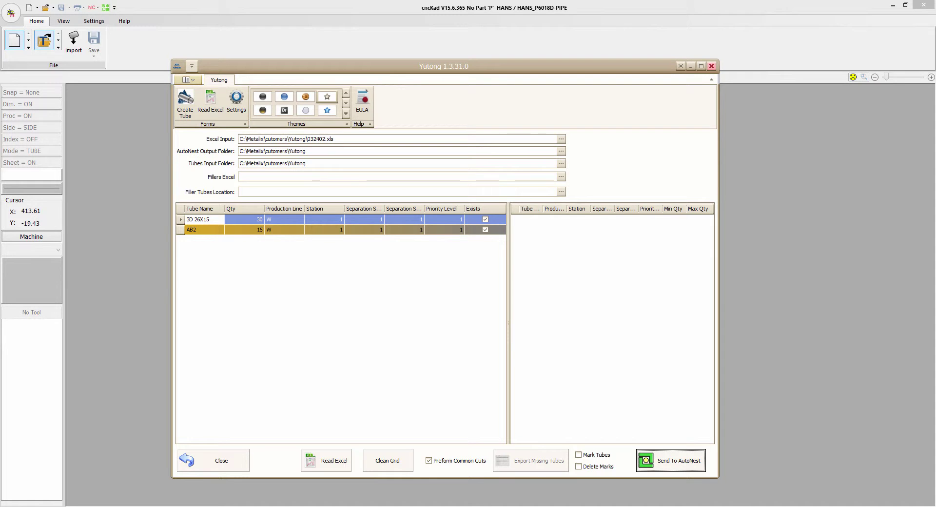
Bring up the 032402.TubDSP job and check parts 3D 26X15 and AB2.
{"action": "left_click", "coordinate": [638, 502]}
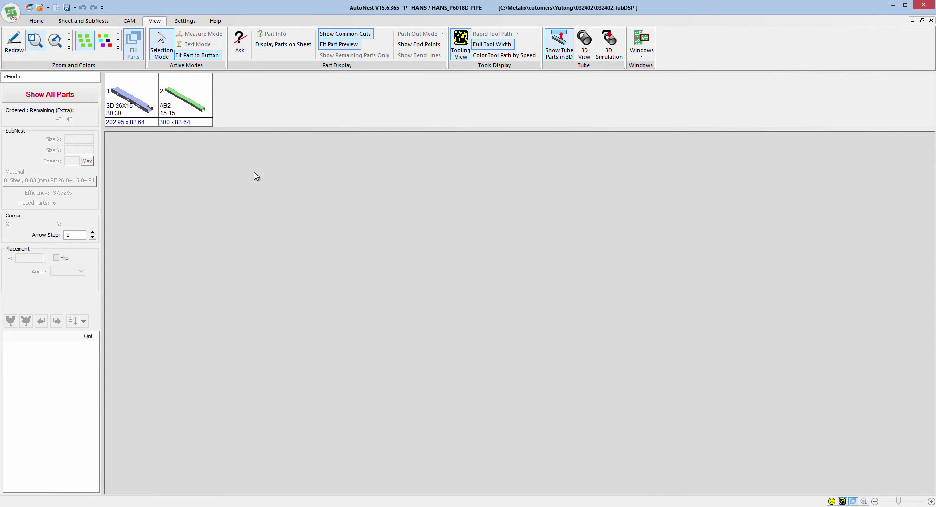
{"action": "left_click", "coordinate": [131, 98]}
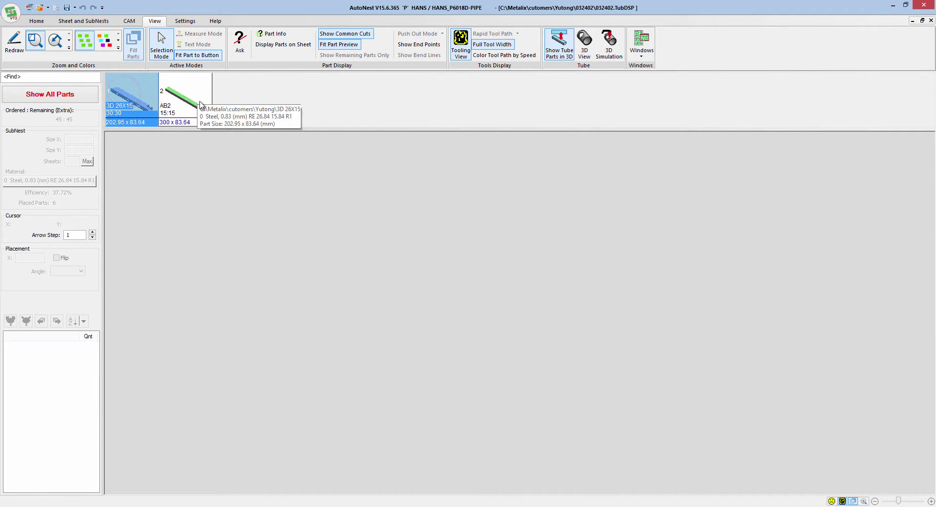
{"action": "left_click", "coordinate": [192, 100]}
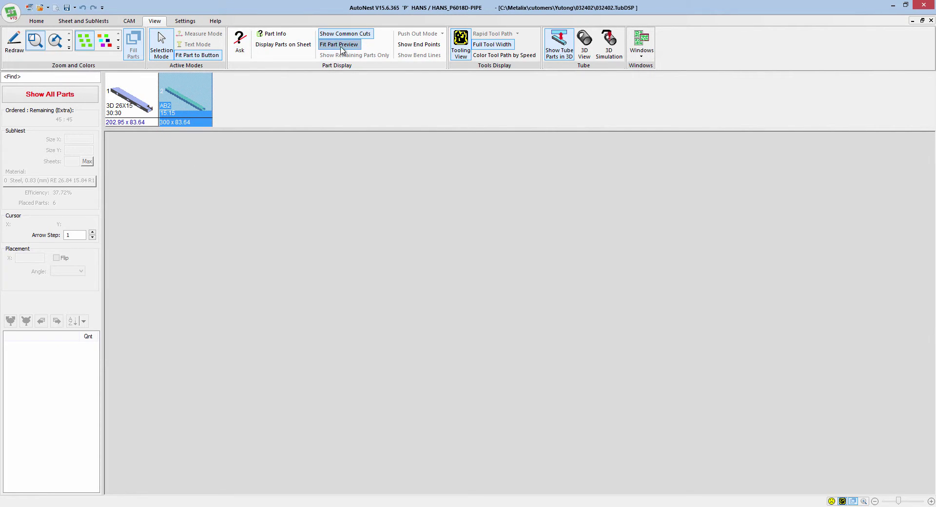
{"action": "left_click", "coordinate": [37, 21]}
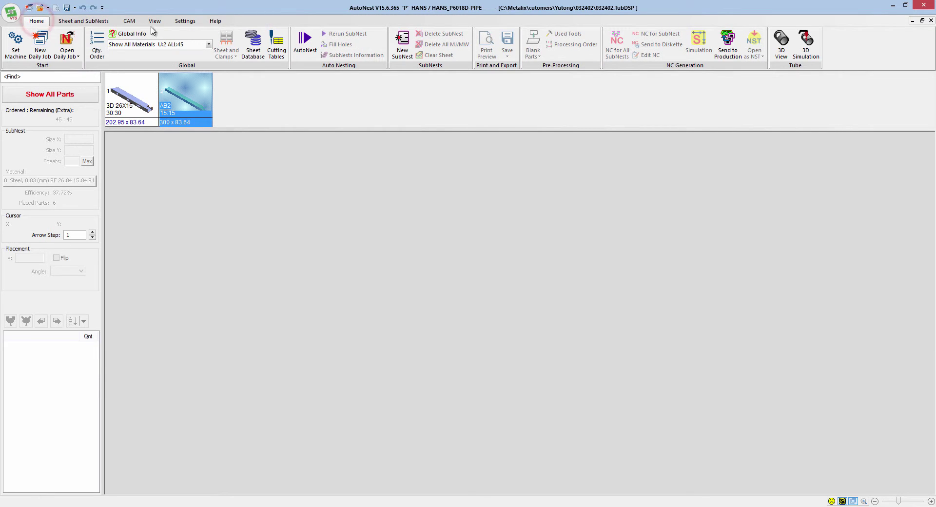
Nest all 45 parts on 4000 mm tubes and view subnest 2 with 17 parts.
{"action": "left_click", "coordinate": [300, 47]}
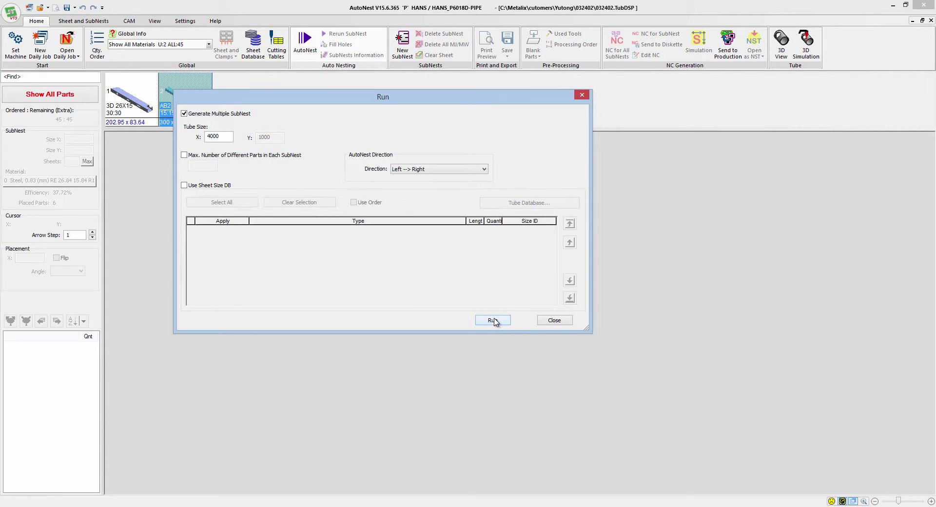
{"action": "left_click", "coordinate": [495, 319]}
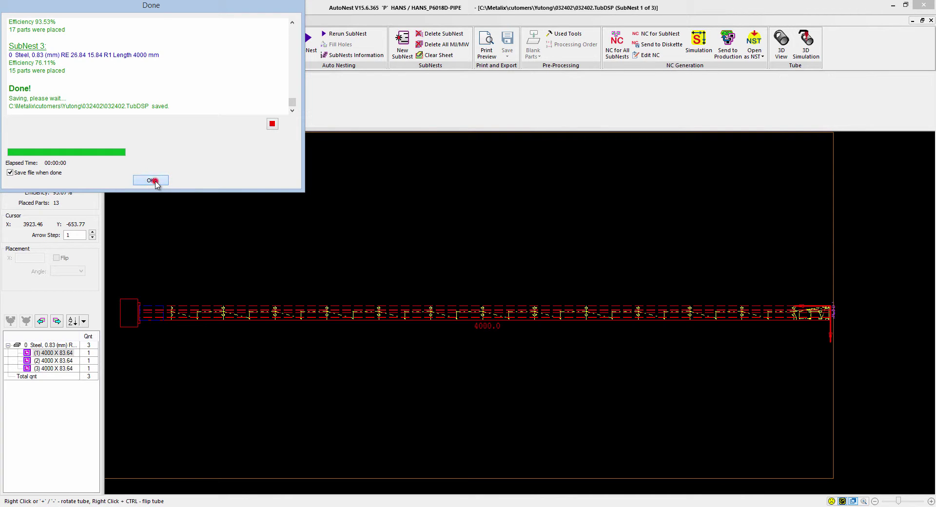
{"action": "left_click", "coordinate": [152, 181]}
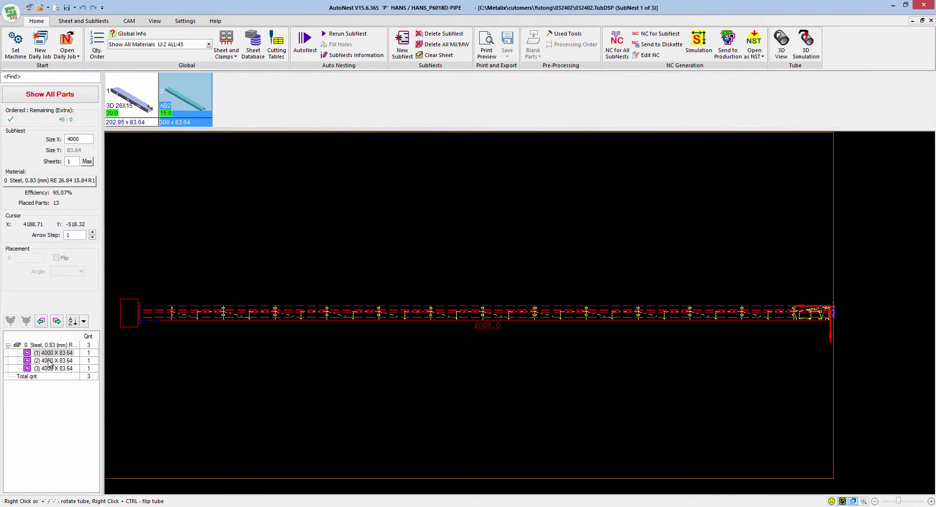
{"action": "left_click", "coordinate": [52, 363]}
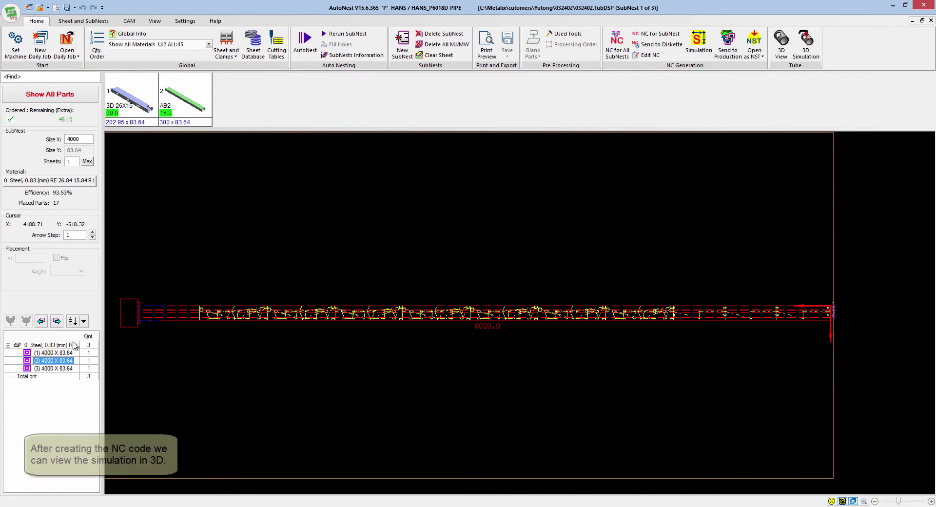
Launch 3D Simulation from the Tube group and maximize its window.
{"action": "left_click", "coordinate": [808, 47]}
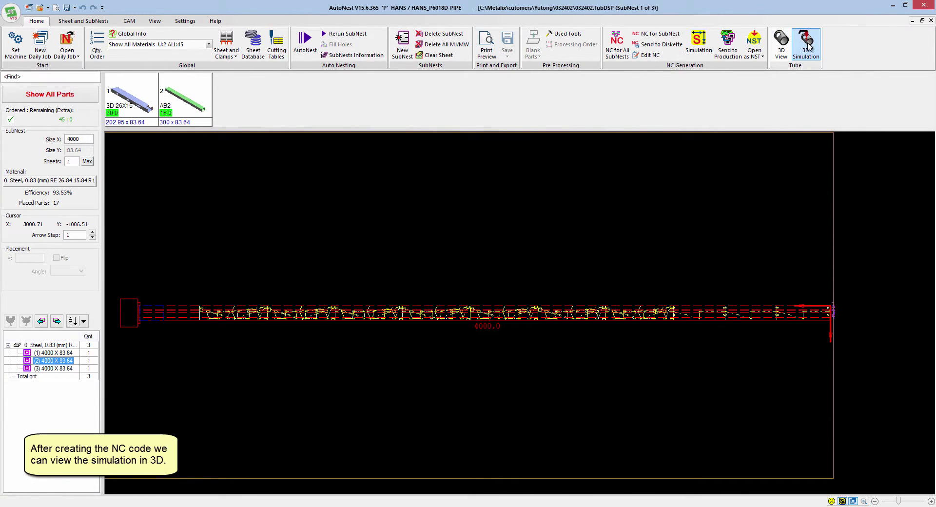
{"action": "left_click", "coordinate": [807, 45]}
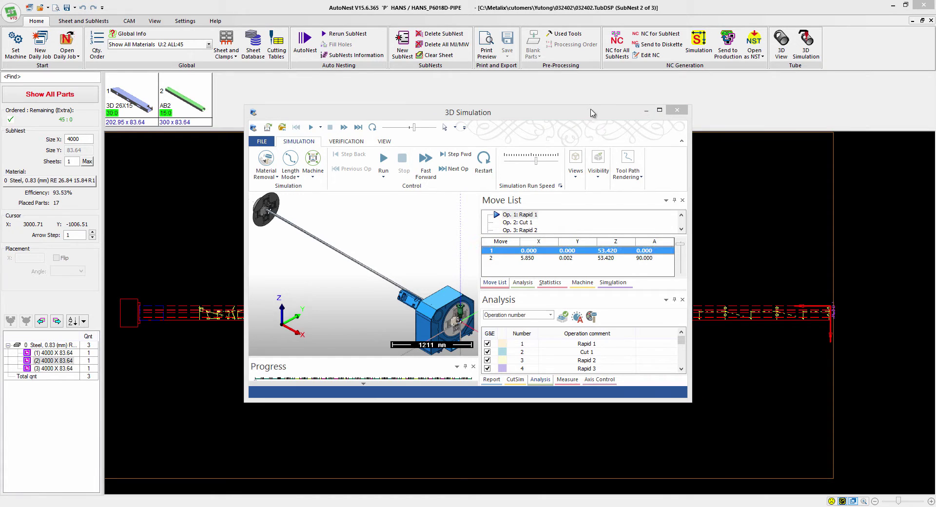
{"action": "left_click", "coordinate": [660, 111]}
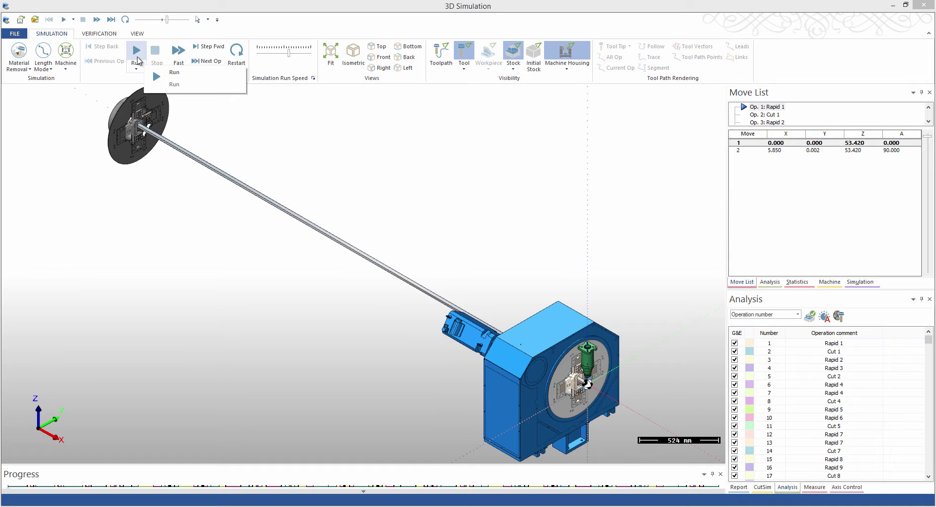
Play the tube cutting simulation and zoom in on the cutting head and fixture.
{"action": "left_click", "coordinate": [137, 54]}
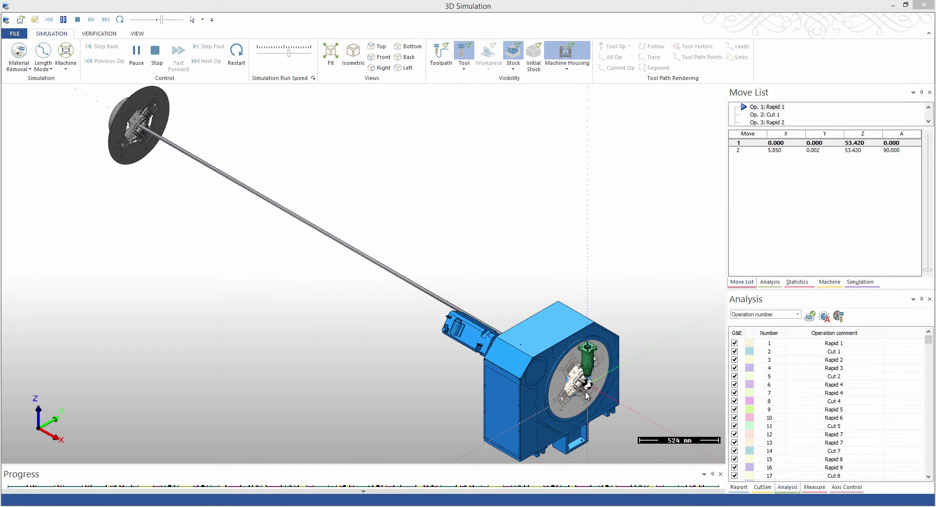
{"action": "scroll", "coordinate": [586, 396], "scroll_direction": "up", "scroll_amount": 1}
{"action": "scroll", "coordinate": [586, 396], "scroll_direction": "up", "scroll_amount": 1}
{"action": "scroll", "coordinate": [586, 395], "scroll_direction": "up", "scroll_amount": 1}
{"action": "scroll", "coordinate": [585, 395], "scroll_direction": "up", "scroll_amount": 1}
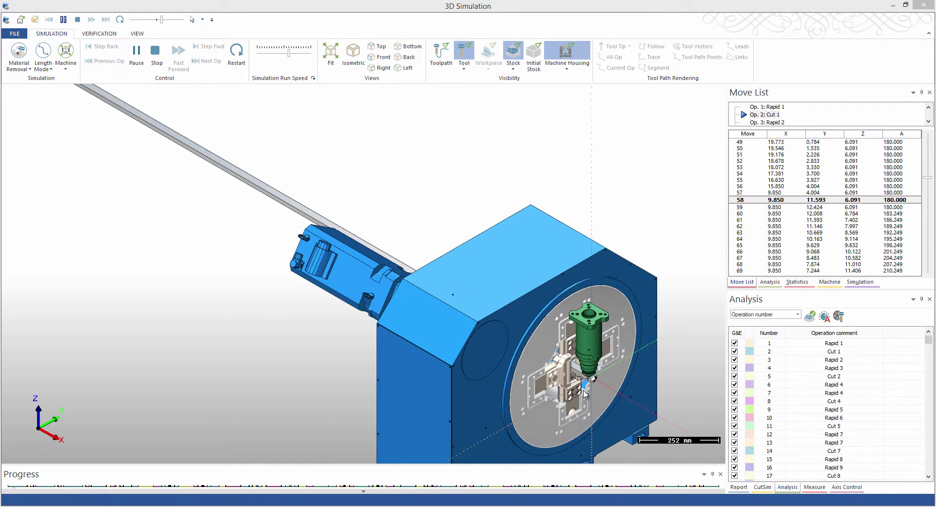
{"action": "scroll", "coordinate": [585, 395], "scroll_direction": "up", "scroll_amount": 4}
{"action": "scroll", "coordinate": [585, 394], "scroll_direction": "up", "scroll_amount": 3}
{"action": "scroll", "coordinate": [584, 351], "scroll_direction": "up", "scroll_amount": 1}
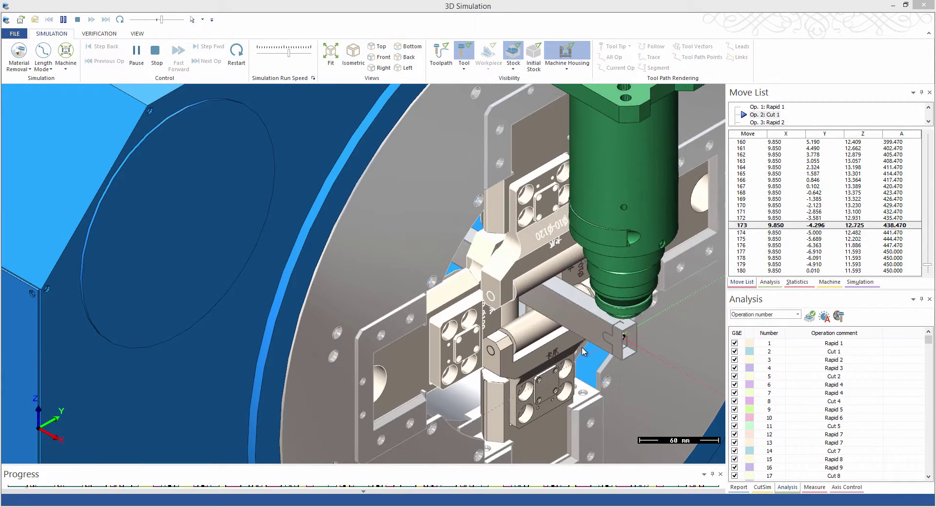
{"action": "scroll", "coordinate": [583, 352], "scroll_direction": "down", "scroll_amount": 2}
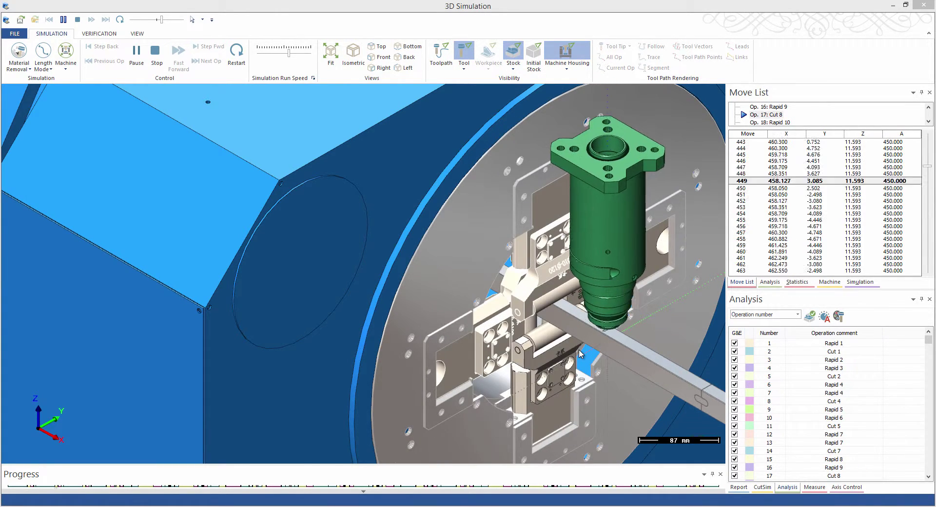
{"action": "scroll", "coordinate": [580, 355], "scroll_direction": "up", "scroll_amount": 2}
{"action": "scroll", "coordinate": [579, 354], "scroll_direction": "down", "scroll_amount": 1}
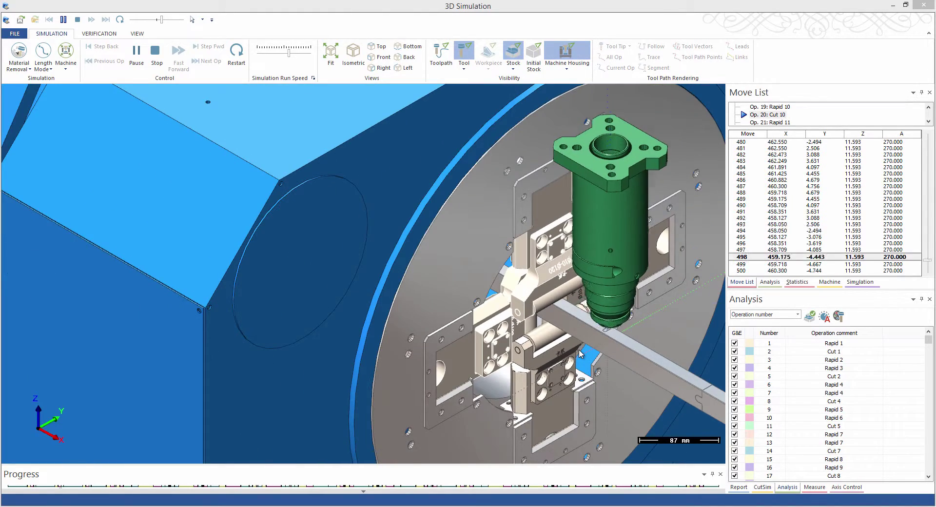
{"action": "scroll", "coordinate": [580, 354], "scroll_direction": "down", "scroll_amount": 1}
{"action": "scroll", "coordinate": [580, 355], "scroll_direction": "down", "scroll_amount": 2}
{"action": "scroll", "coordinate": [580, 354], "scroll_direction": "down", "scroll_amount": 1}
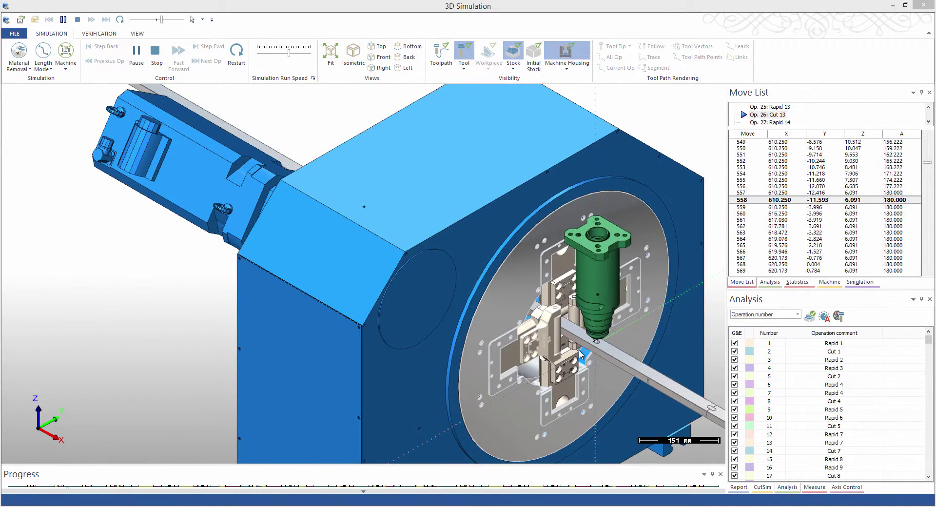